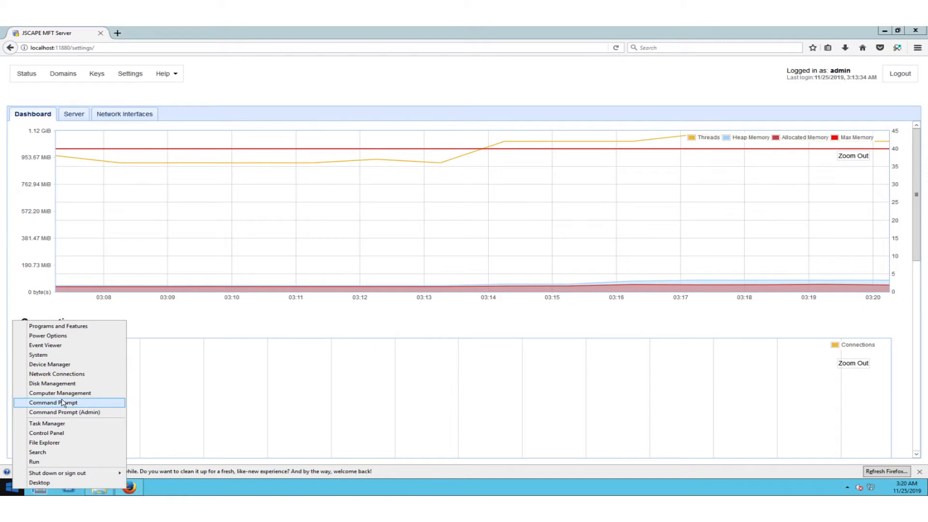
Step: Check the Java version installed on the server by running java -version in Command Prompt
click(62, 403)
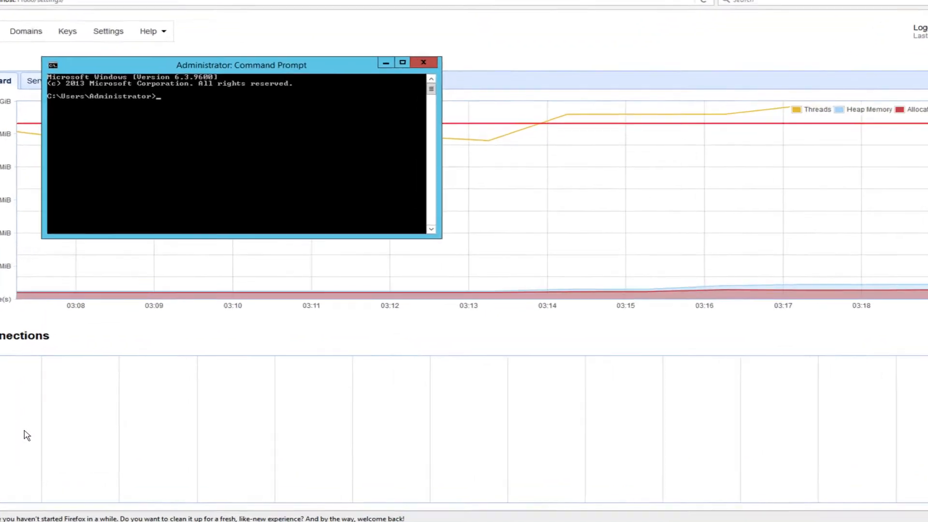
text(java -version)
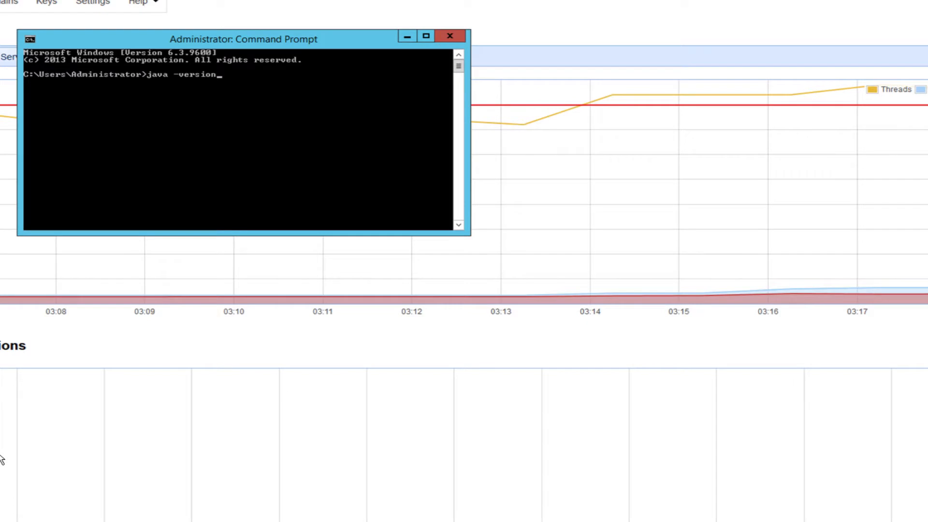
key(Return)
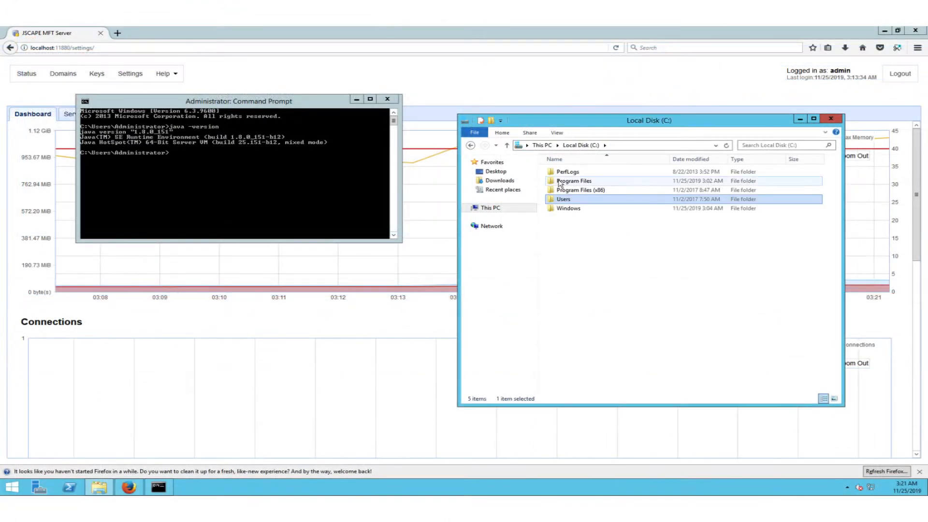
Step: Open the server0 log from Program Files\JSCAPE MFT Server\var\log, then narrow its window and place it beside Command Prompt
double_click(560, 183)
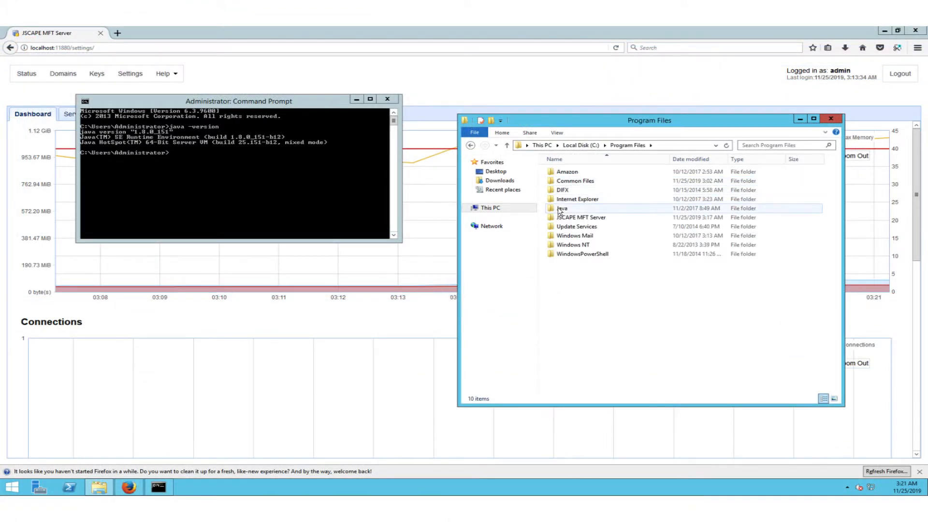
double_click(561, 218)
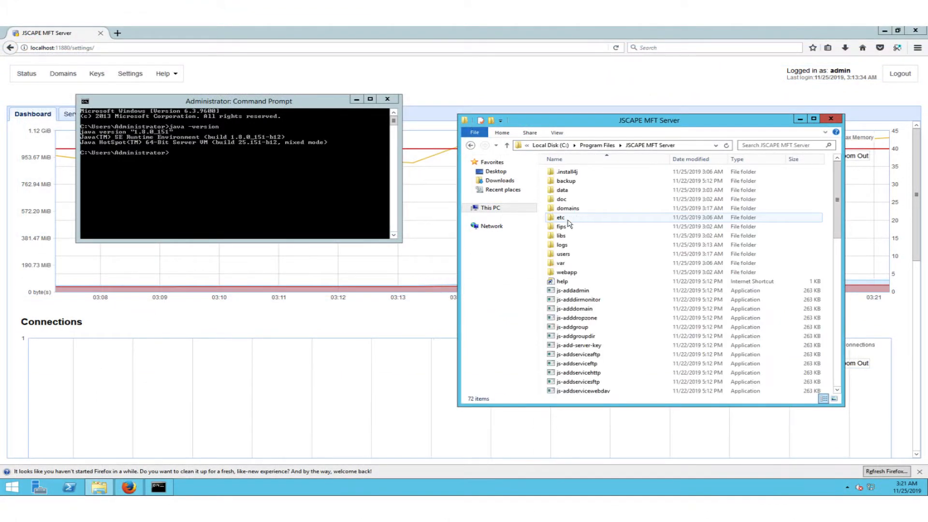
double_click(561, 265)
double_click(564, 182)
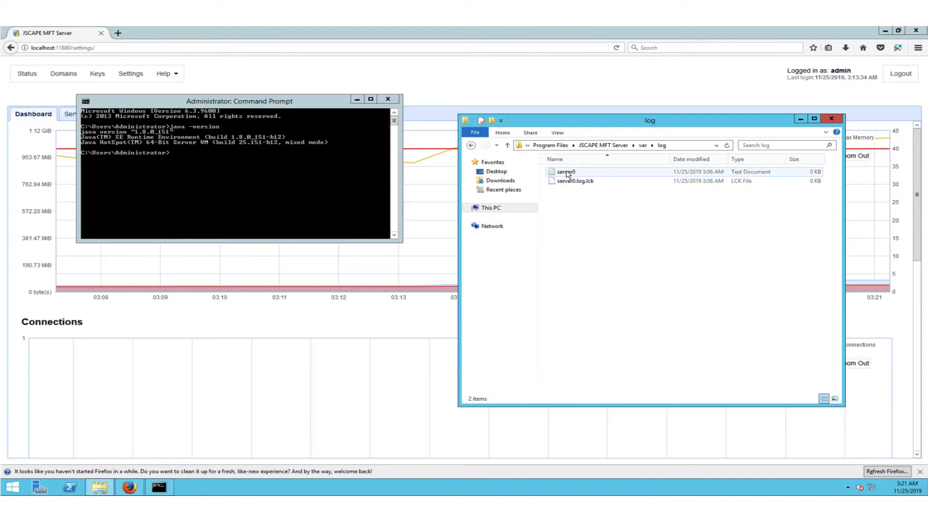
double_click(567, 172)
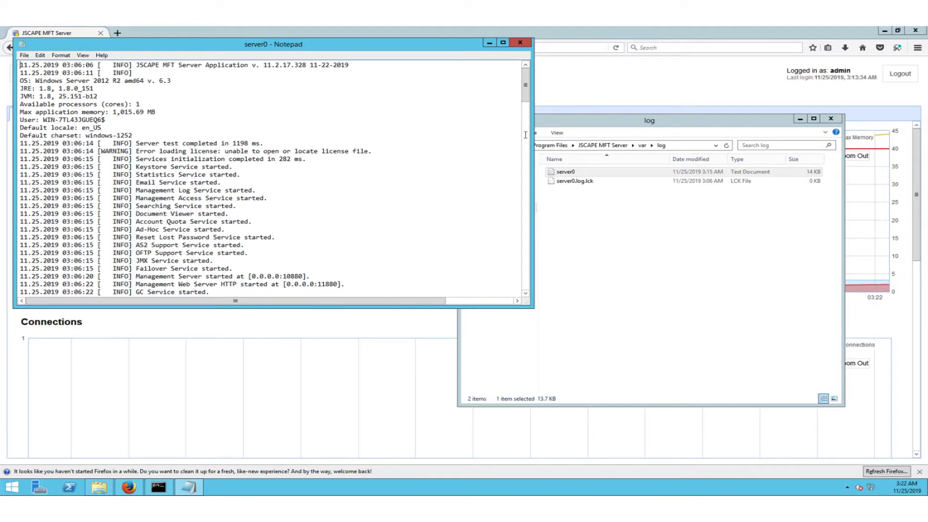
drag(532, 135, 405, 131)
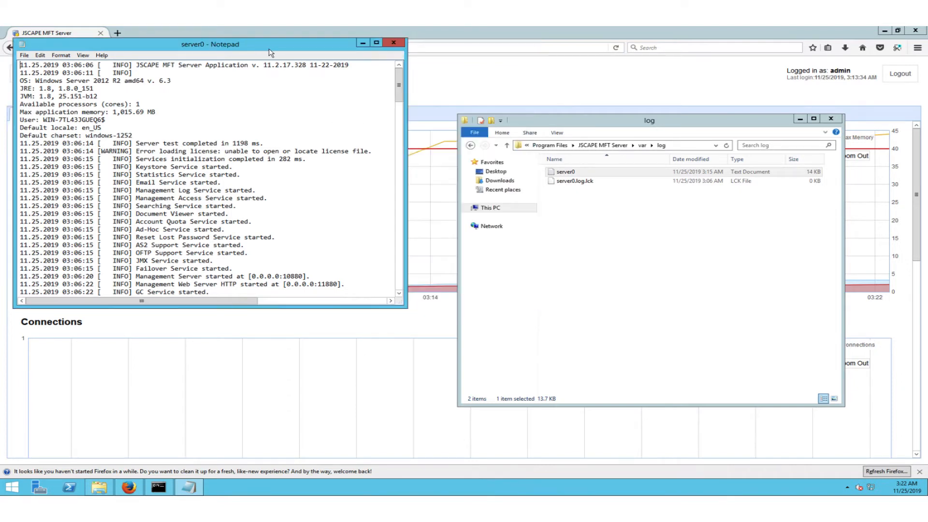
drag(247, 42, 658, 114)
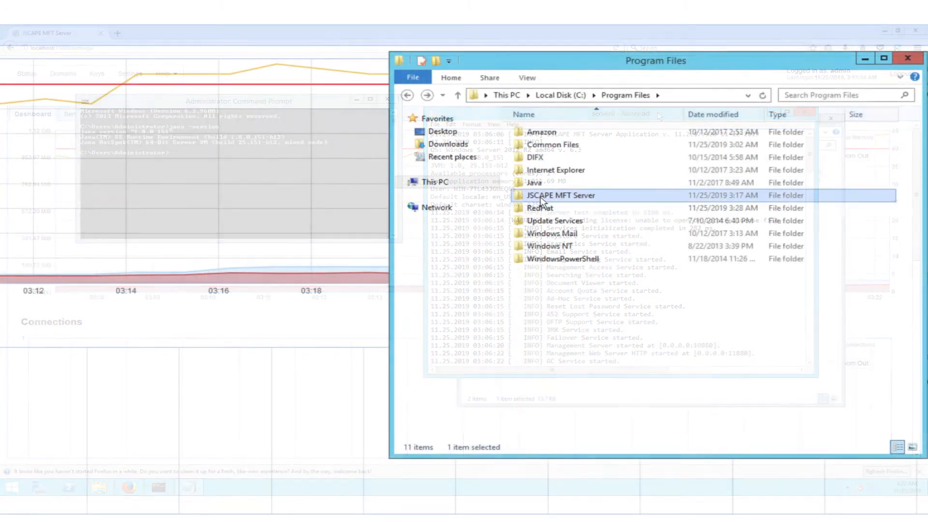
Step: Open the inst_jre configuration file in the .install4j folder of JSCAPE MFT Server
double_click(542, 196)
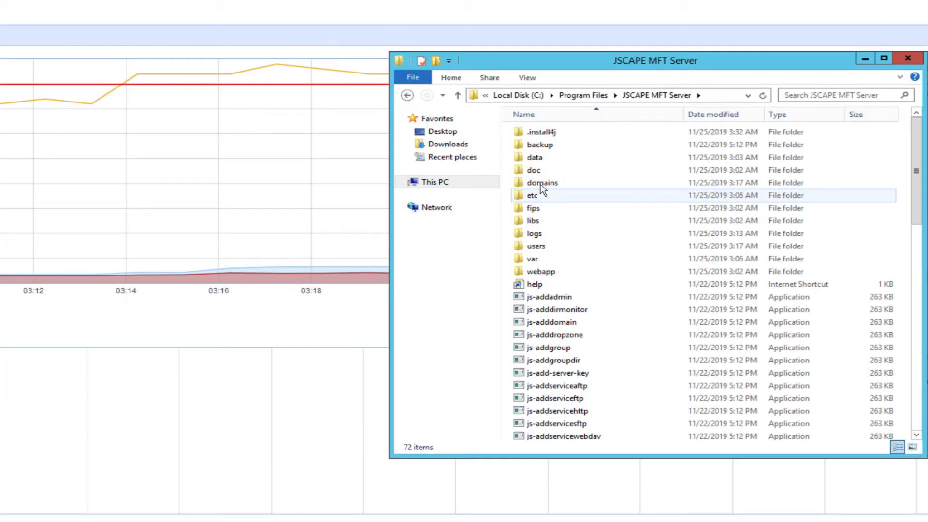
click(551, 137)
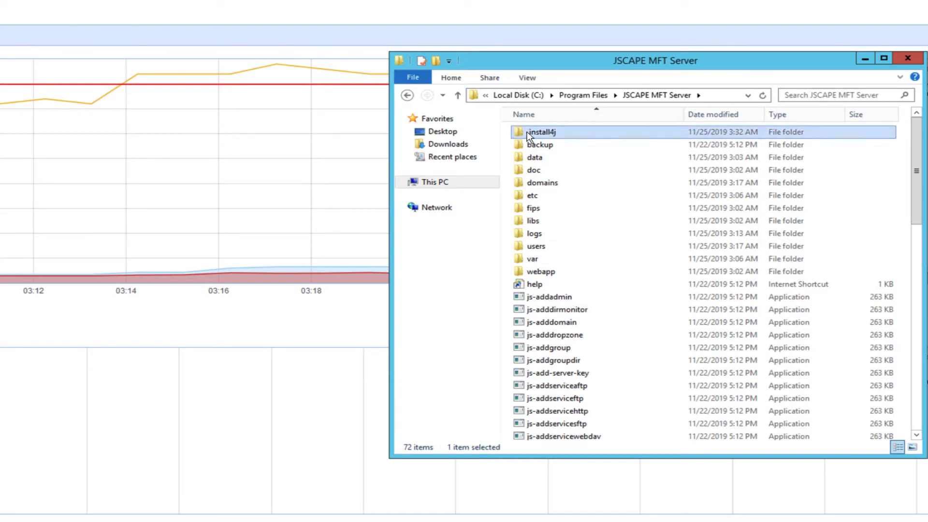
double_click(550, 132)
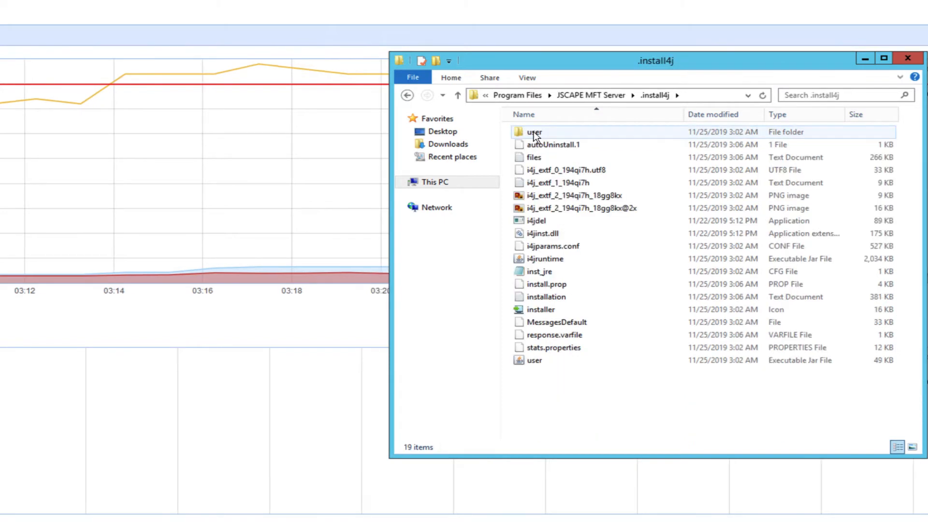
double_click(536, 272)
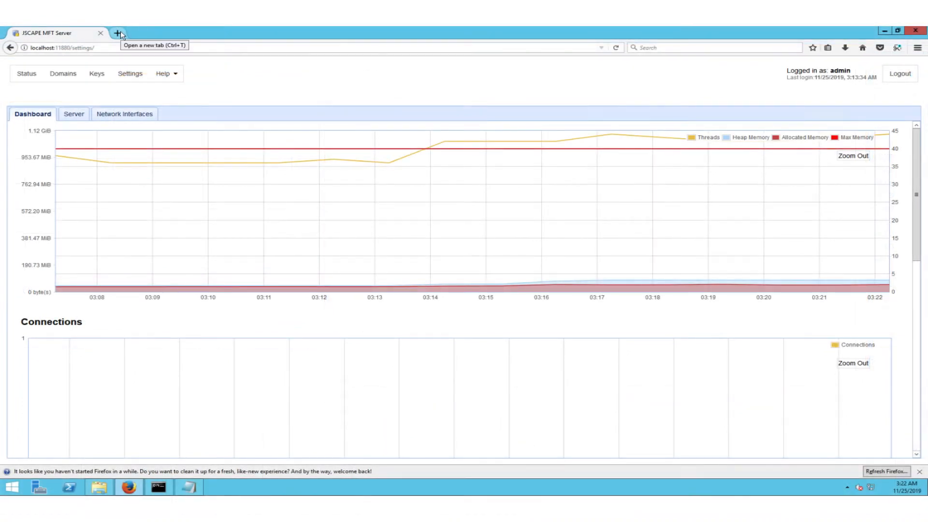
click(118, 33)
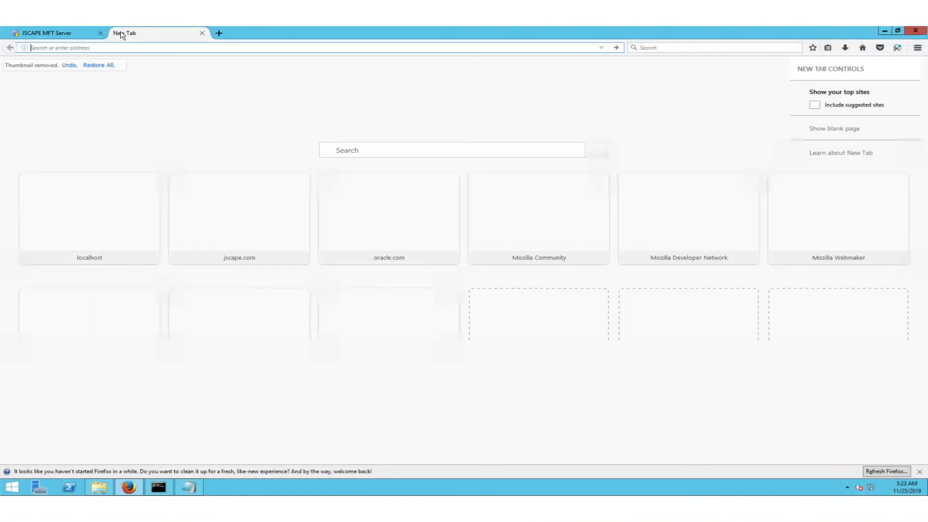
text(https://developers.redhat.com/products/openjdk/download)
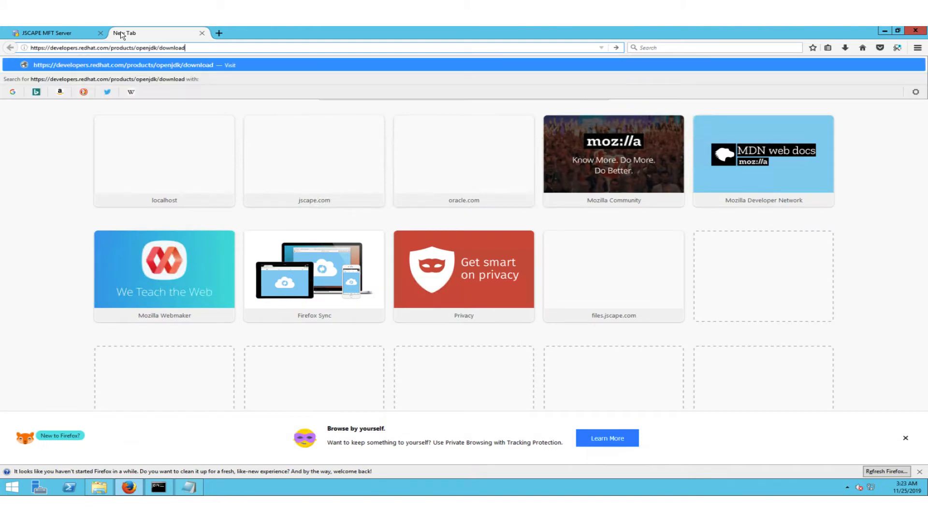
key(Return)
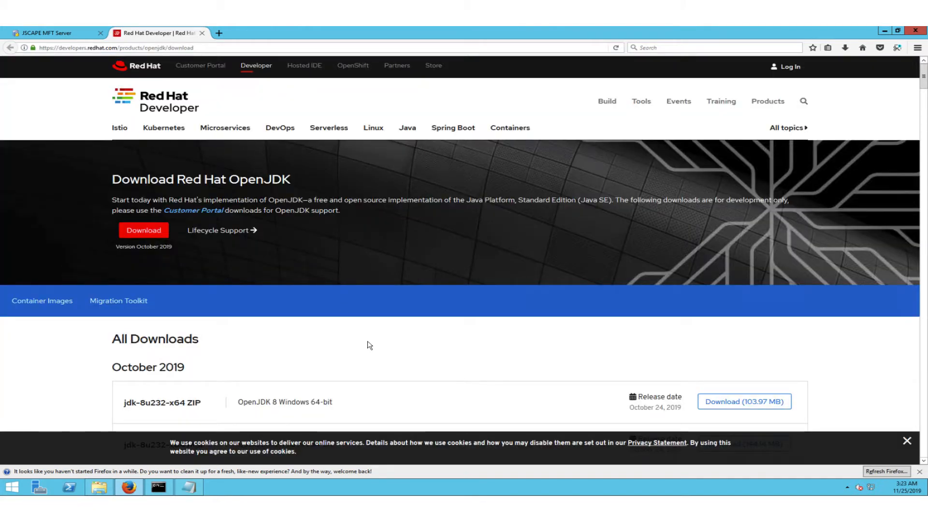
Step: Download the jdk-8u232-x64 MSI for OpenJDK 8 Windows 64-bit and save the installer file
scroll(398, 326, down, 1)
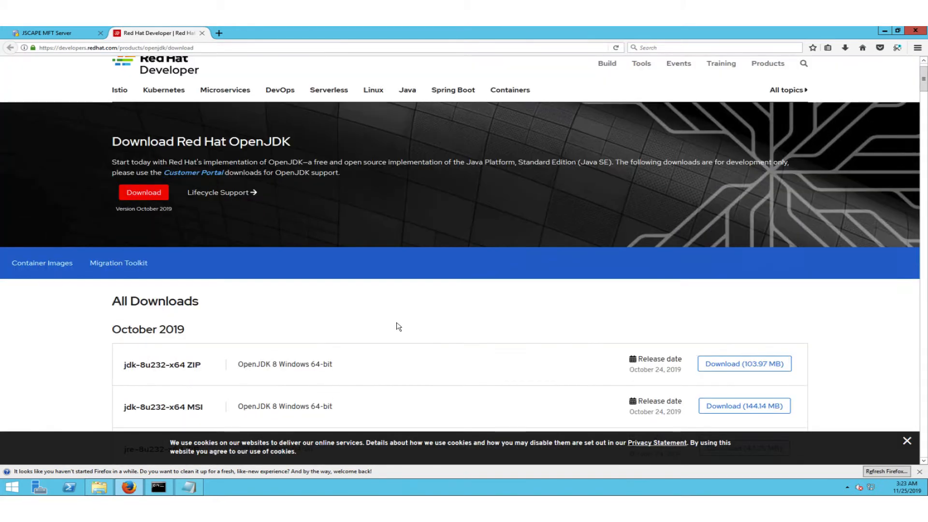
scroll(398, 326, down, 1)
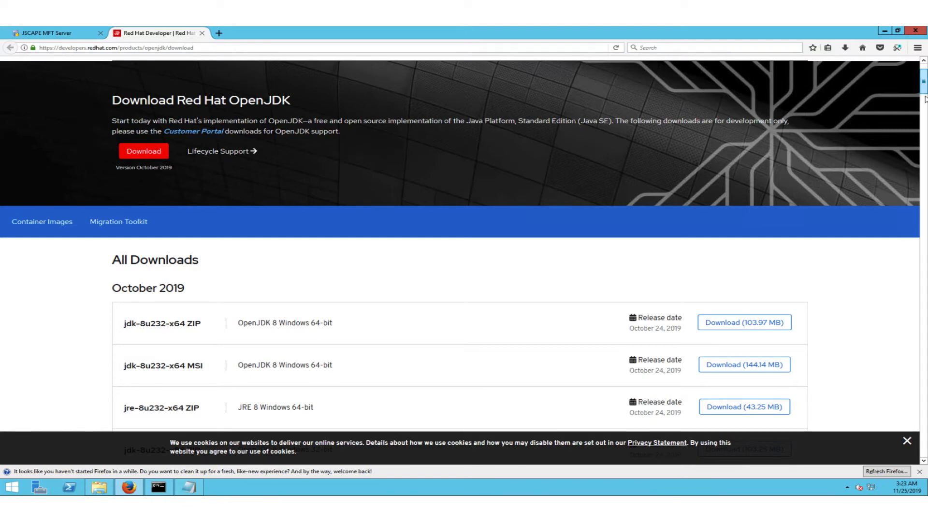
scroll(445, 296, down, 4)
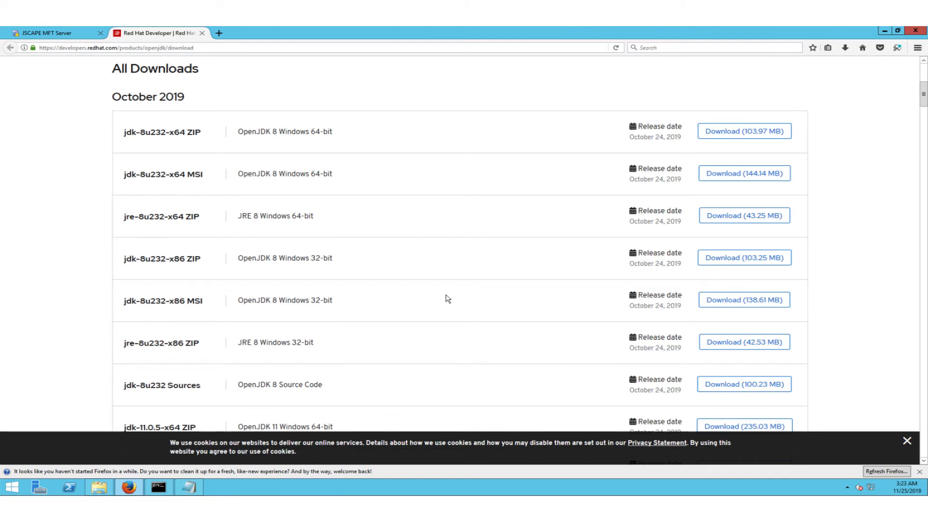
click(728, 179)
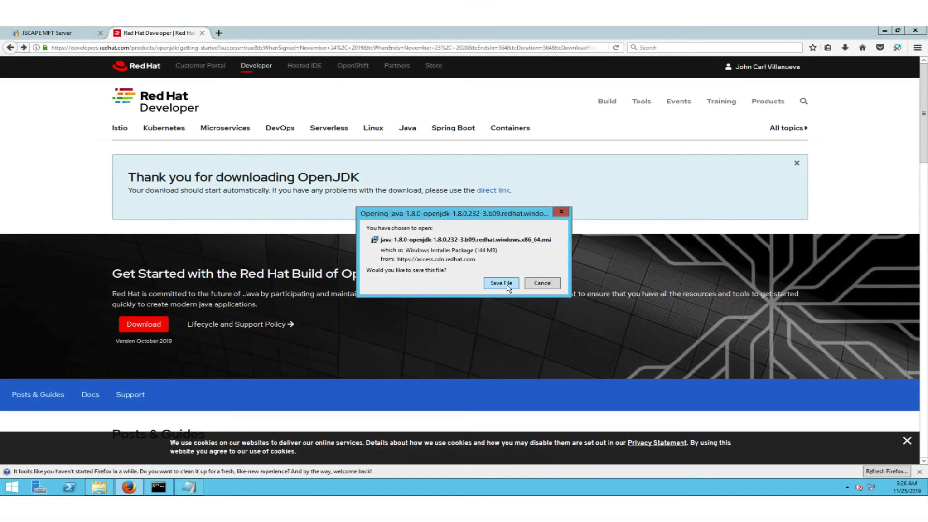
click(508, 287)
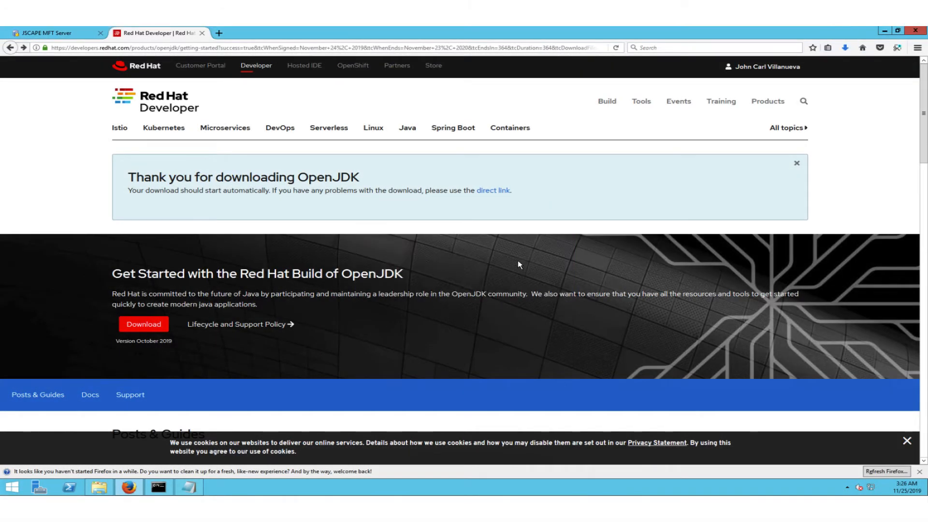
Step: Show the completed 144 MB OpenJDK installer in its download folder and run it, allowing the security warning
click(845, 48)
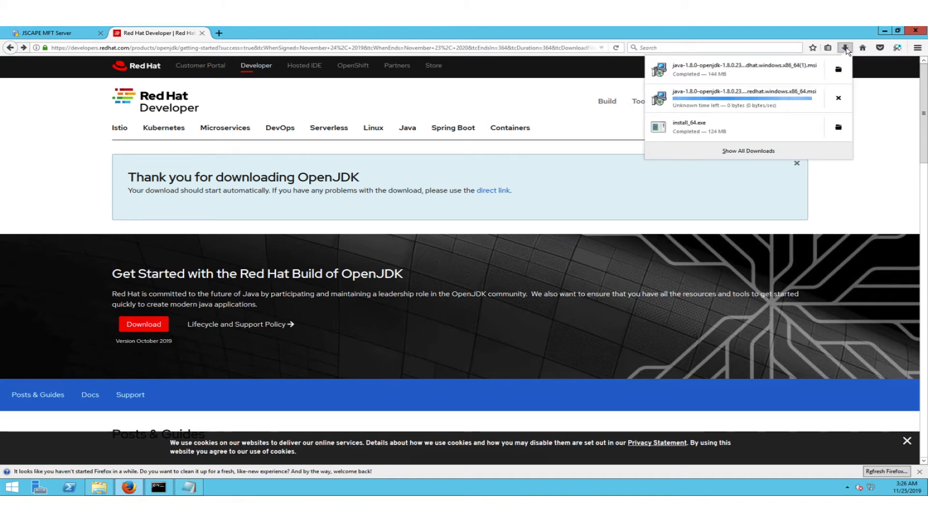
click(839, 71)
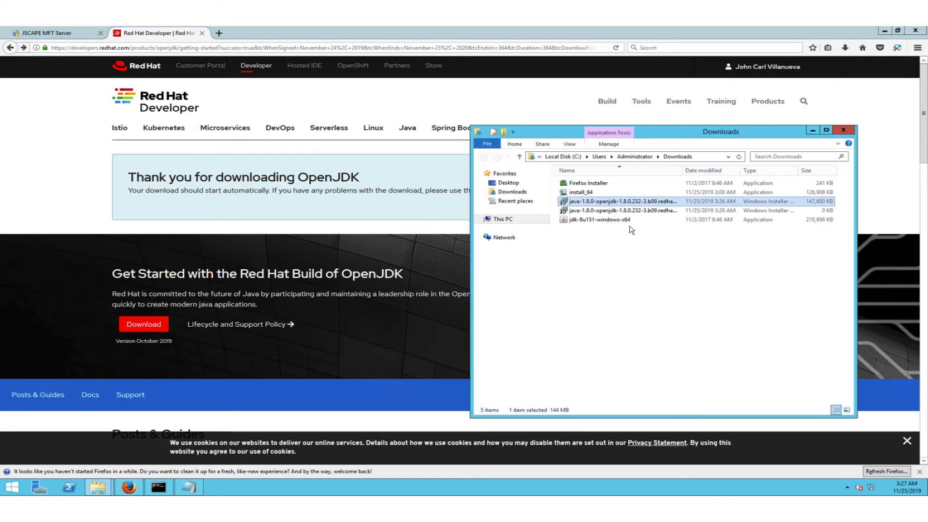
double_click(570, 203)
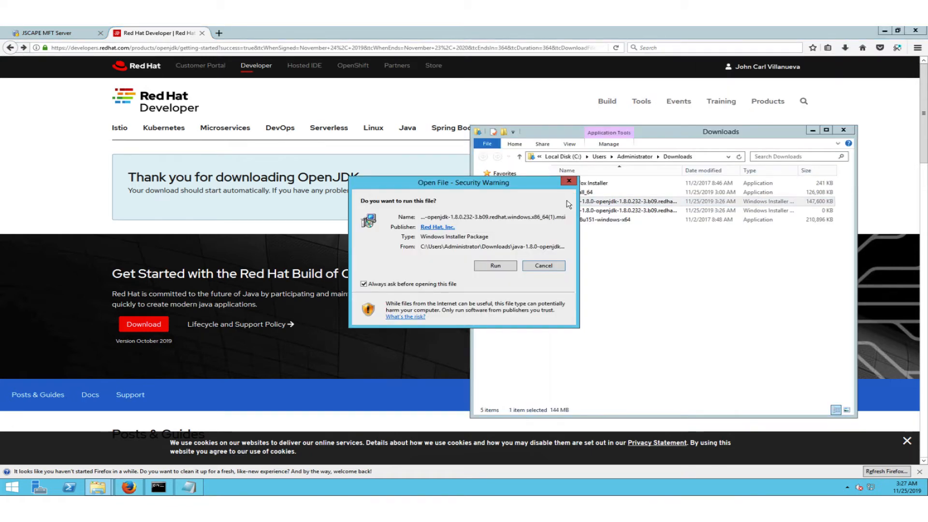
click(502, 265)
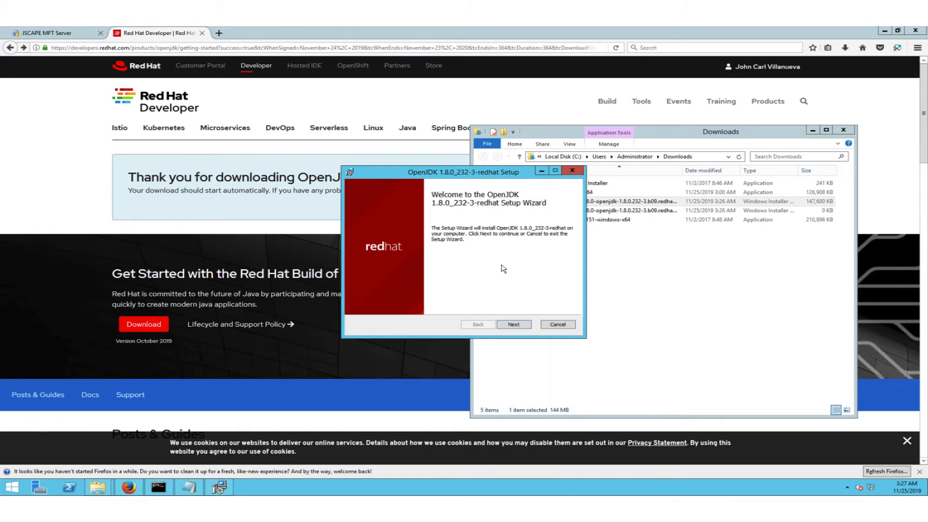
Step: Install OpenJDK 1.8.0_232-3-redhat, accepting the license terms and keeping the default features and location
click(514, 324)
click(425, 308)
click(521, 325)
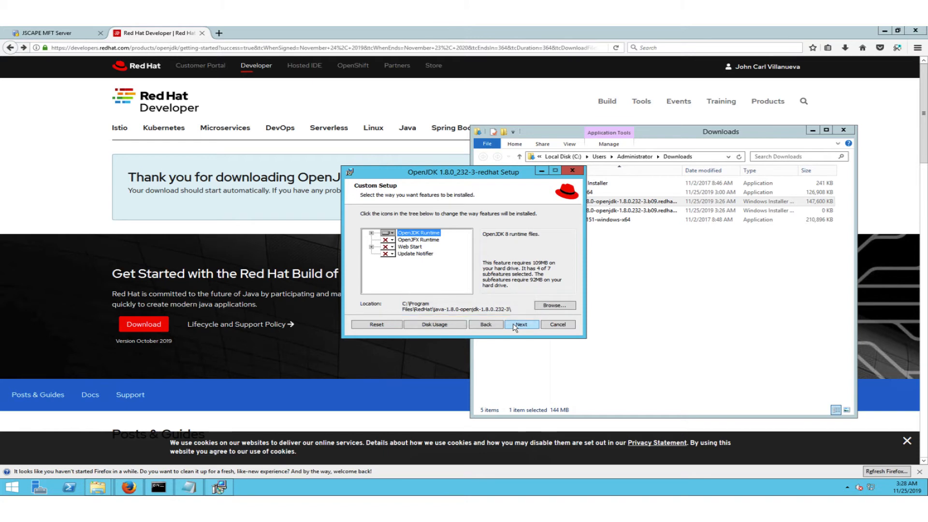
click(516, 325)
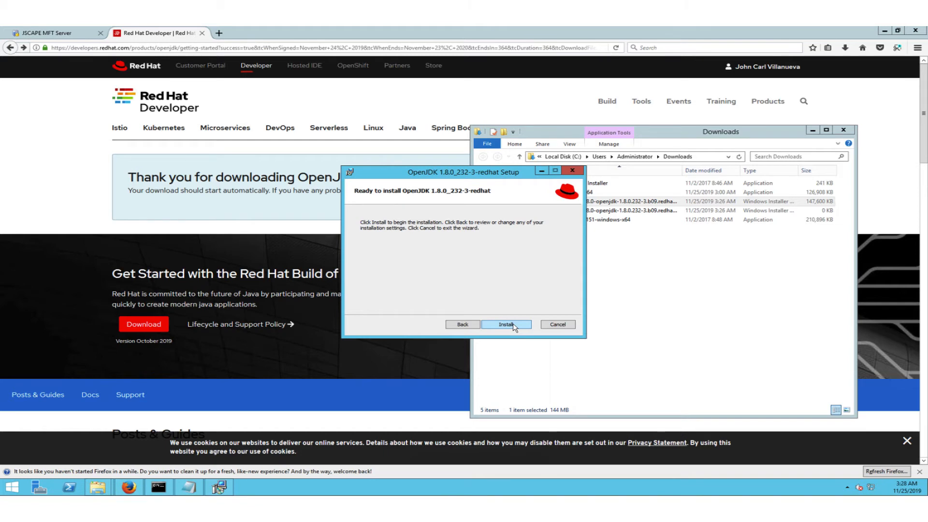
click(506, 324)
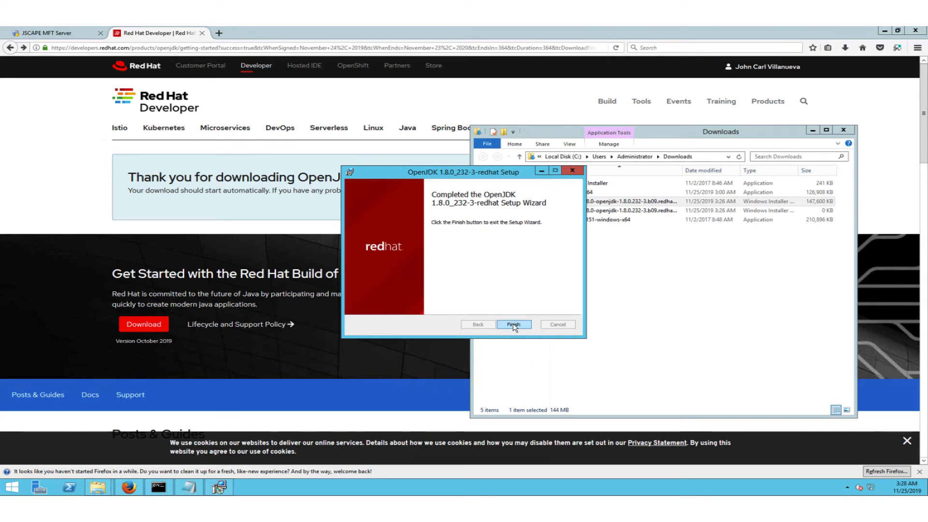
click(514, 326)
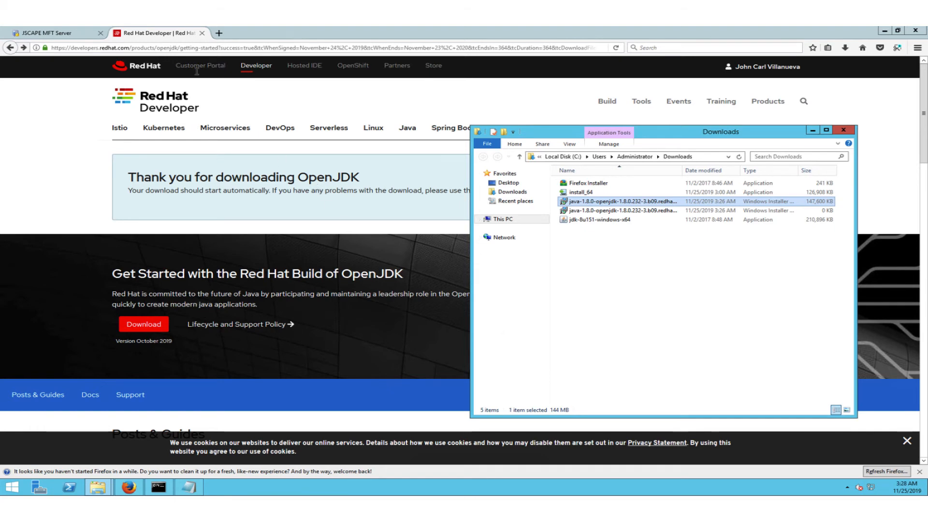
Step: Close the Red Hat Developer browser tab and the server0 log in Notepad
click(202, 34)
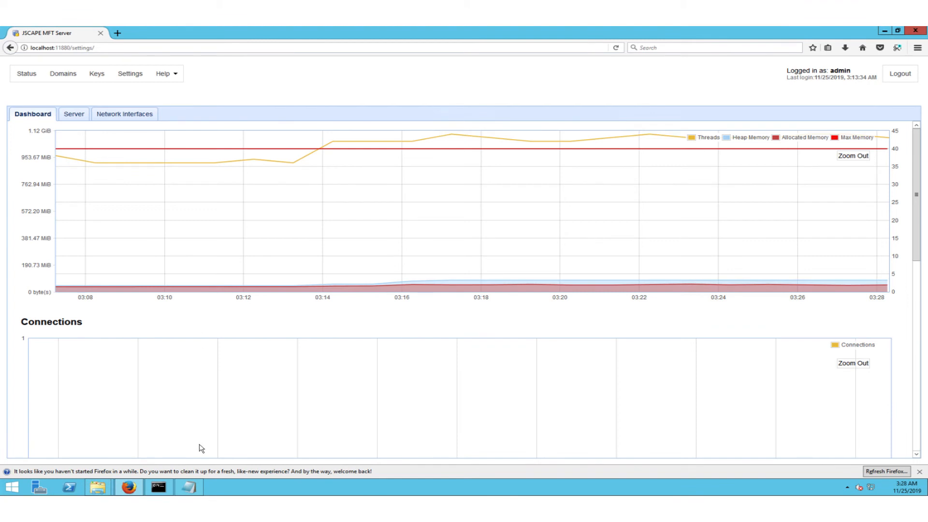
mouse_move(189, 488)
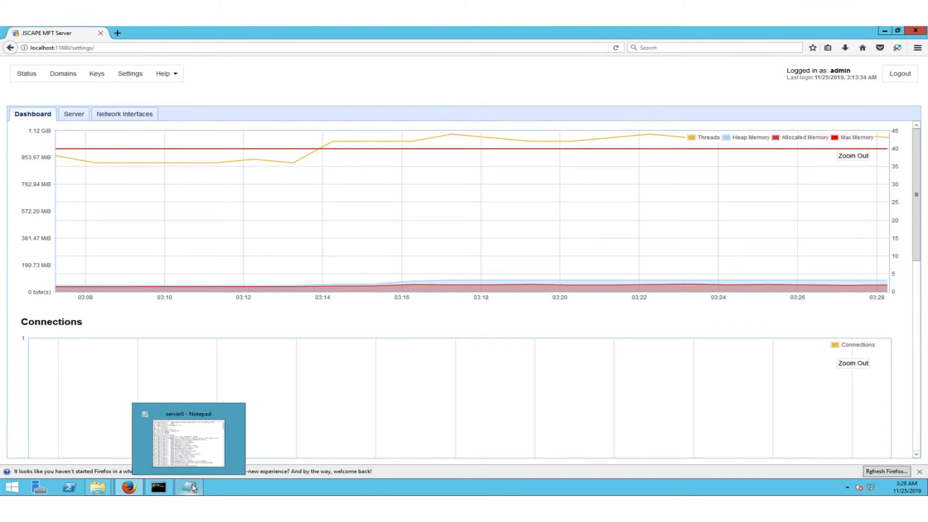
click(234, 415)
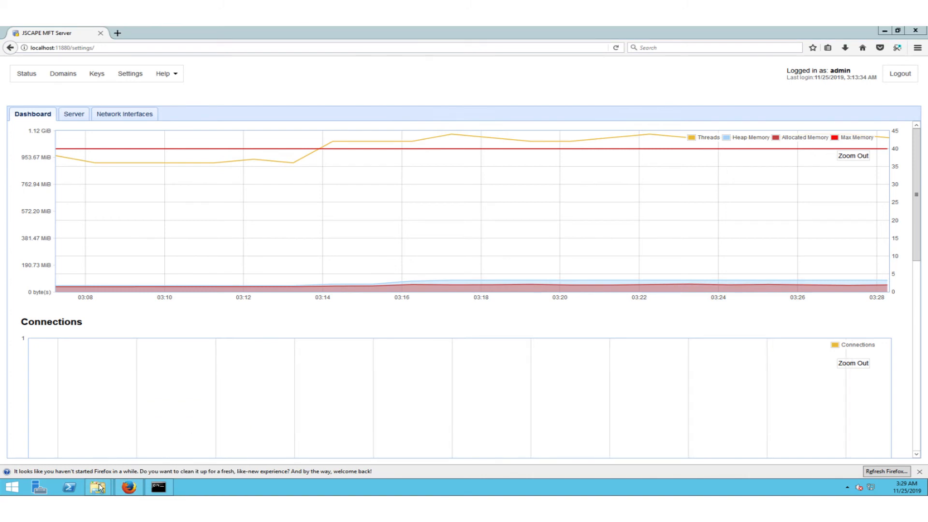
Step: Browse to the jre folder of the OpenJDK installation under C:\Program Files\RedHat\java-1.8.0-openjdk-1.8.0.232-3
mouse_move(100, 487)
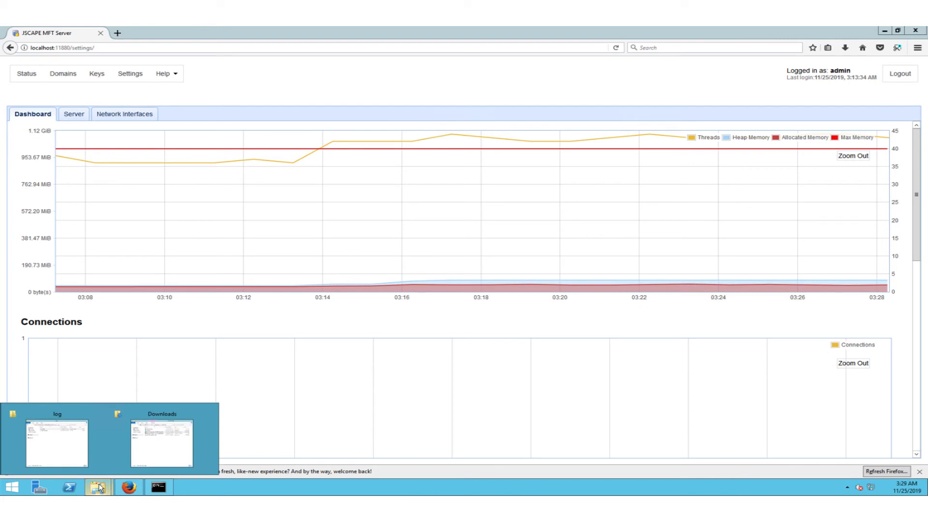
click(168, 454)
click(558, 157)
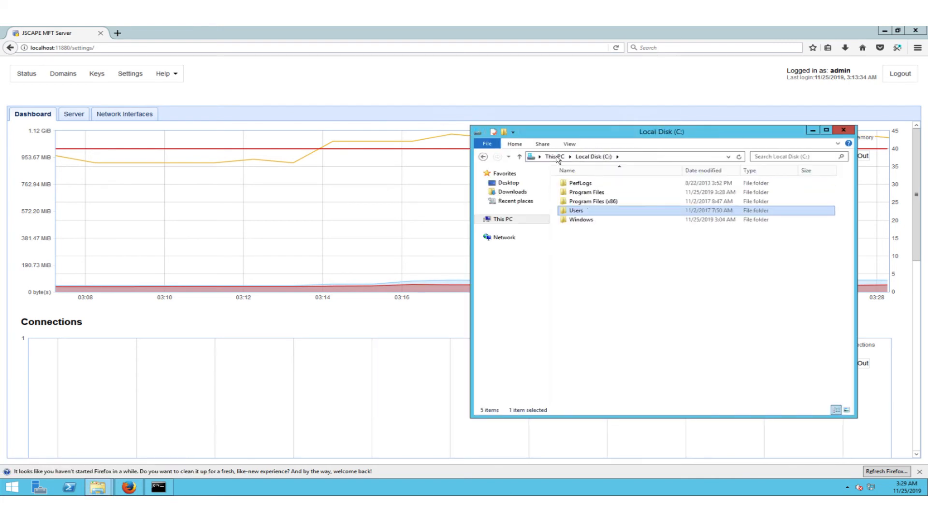
double_click(574, 193)
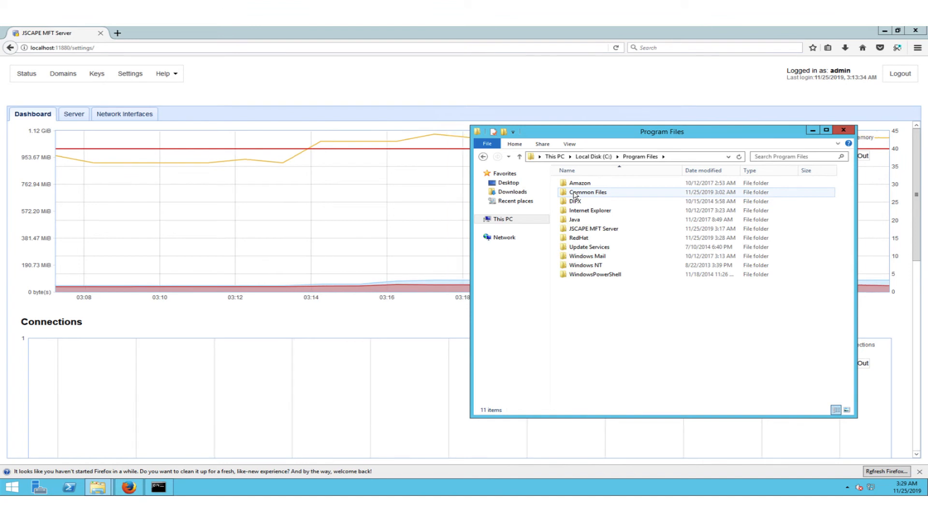
double_click(579, 238)
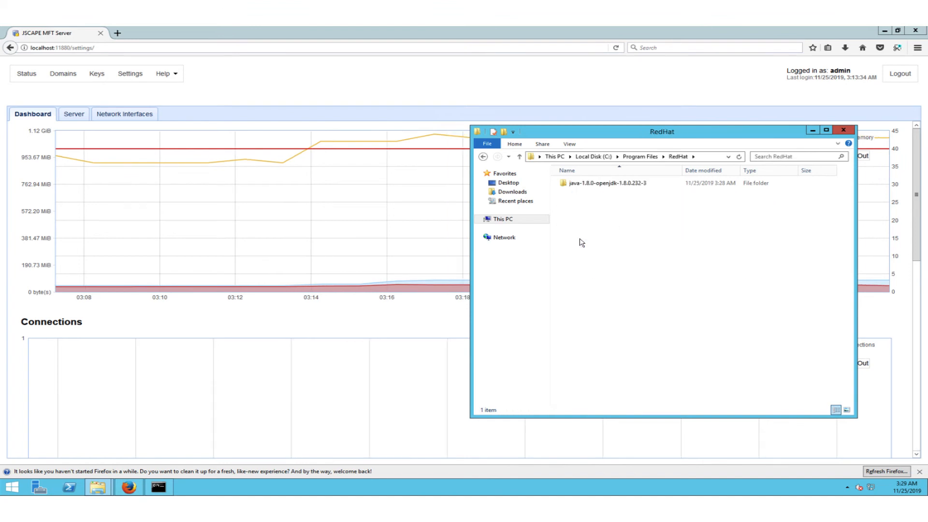
double_click(597, 186)
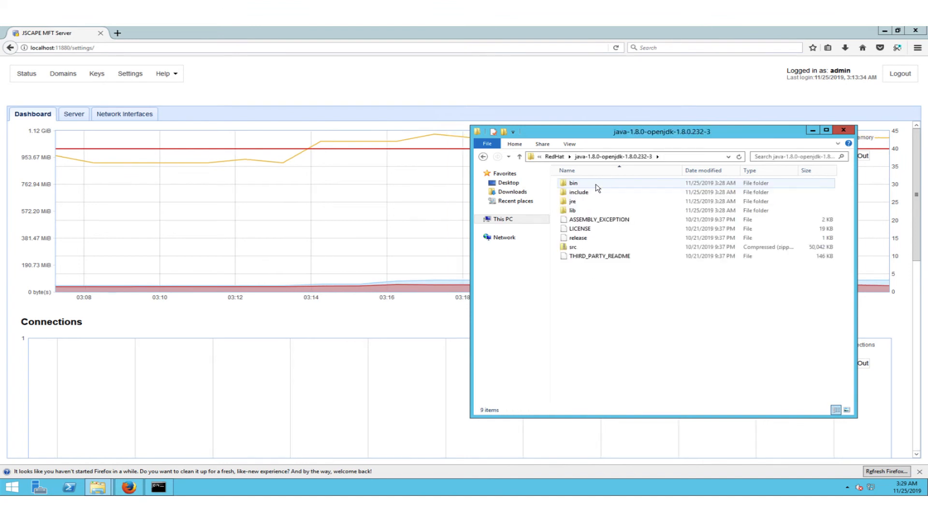
double_click(571, 202)
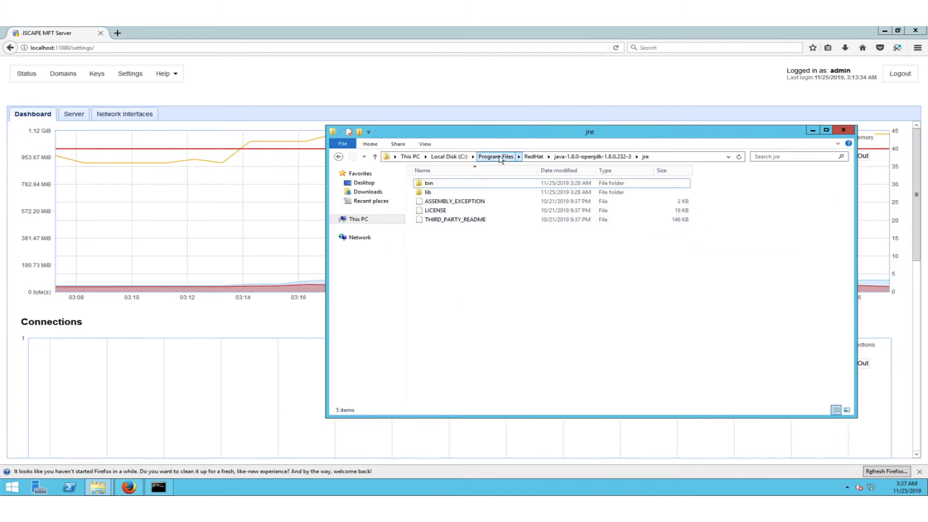
Step: Open the inst_jre configuration file from the .install4j folder inside the JSCAPE MFT Server program folder
click(498, 156)
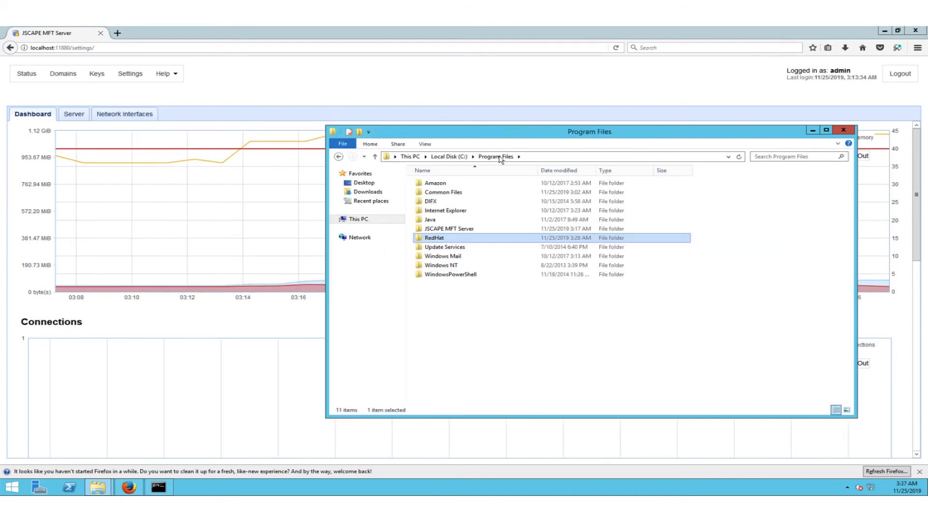
double_click(455, 230)
double_click(434, 184)
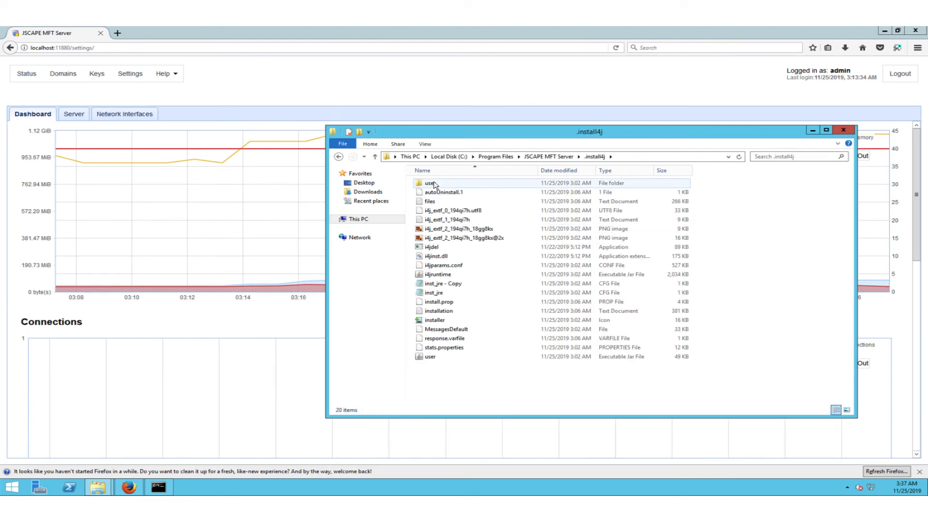
double_click(435, 293)
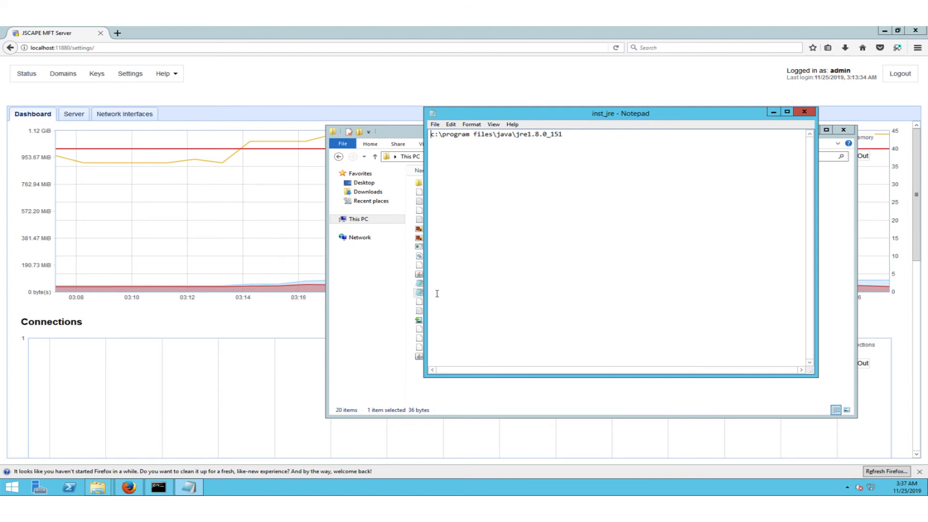
Step: Replace the Java path in inst_jre with C:\Program Files\RedHat\java-1.8.0-openjdk-1.8.0.232-3\jre\, then save and close the file
drag(564, 135, 431, 134)
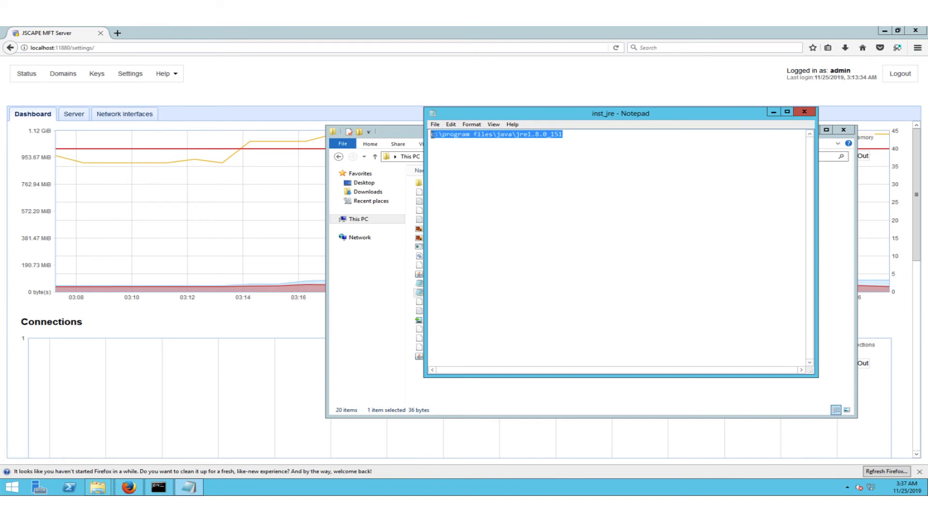
key(BackSpace)
text(C:\Program Files\RedHat\java-1.8.0-openjdk-1.8.0.232-3\jre)
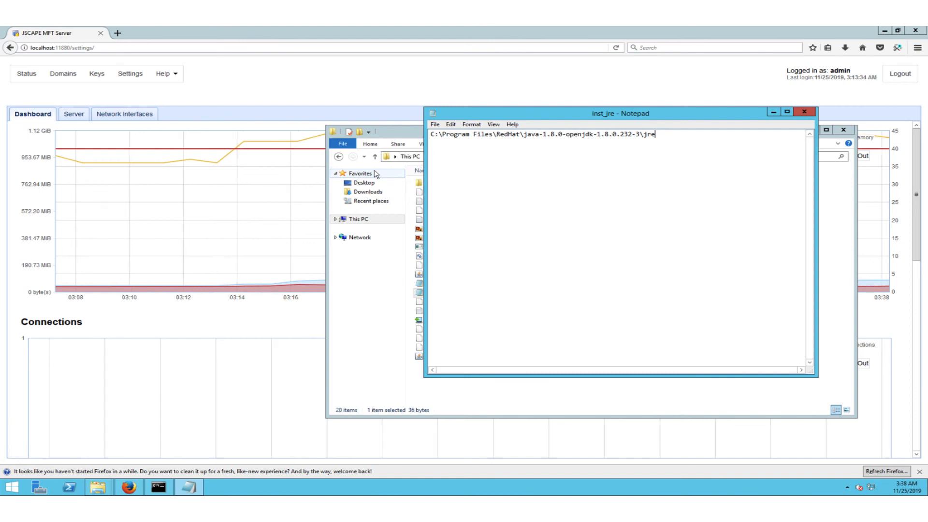
text(\)
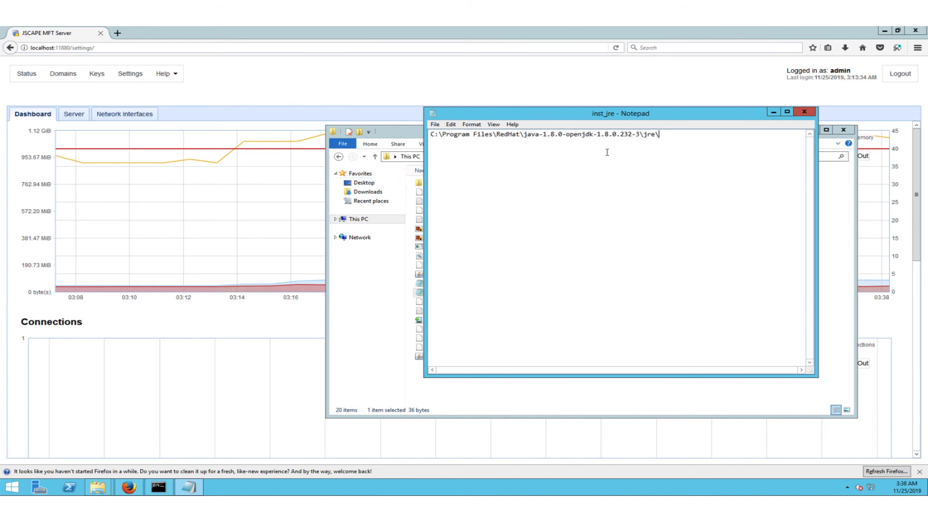
click(805, 112)
click(447, 266)
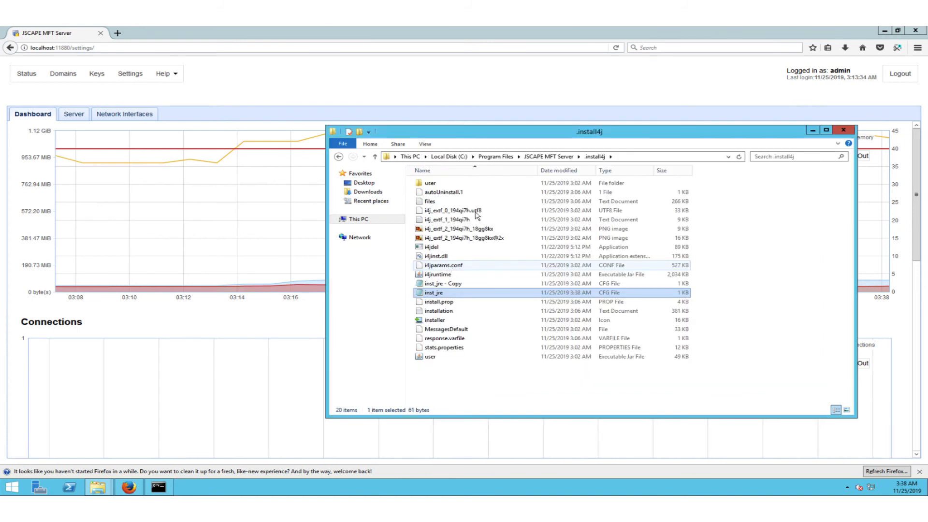
Step: Run stop_service from the JSCAPE MFT Server folder and reload the server's web page to check that it has stopped
click(538, 158)
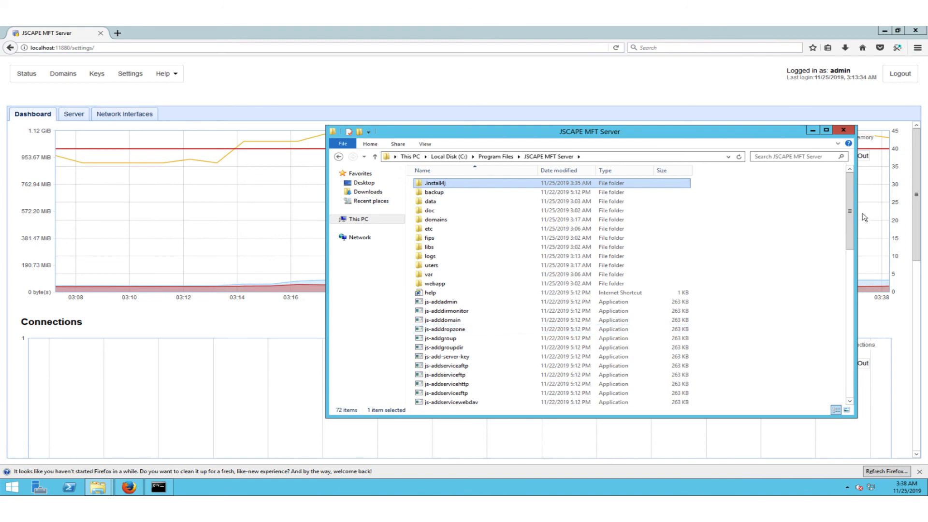
drag(851, 237, 855, 392)
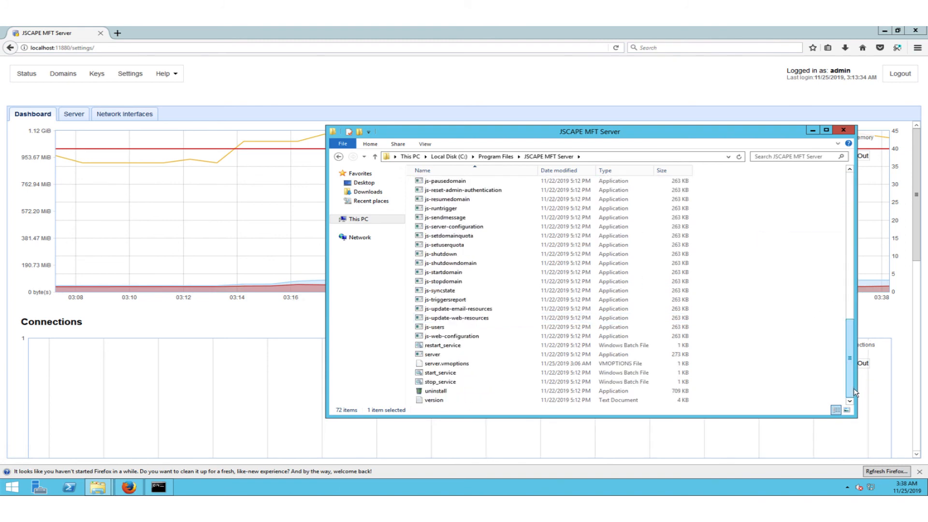
click(421, 382)
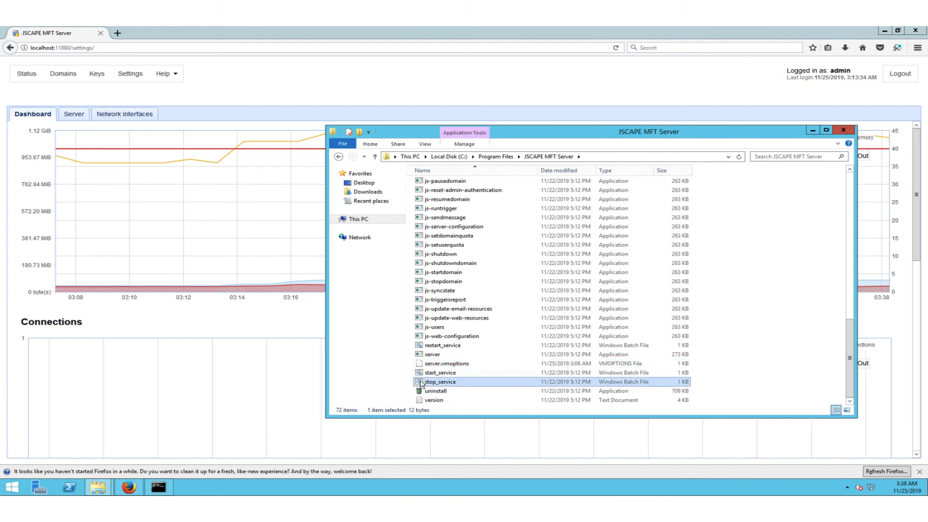
double_click(421, 382)
click(615, 47)
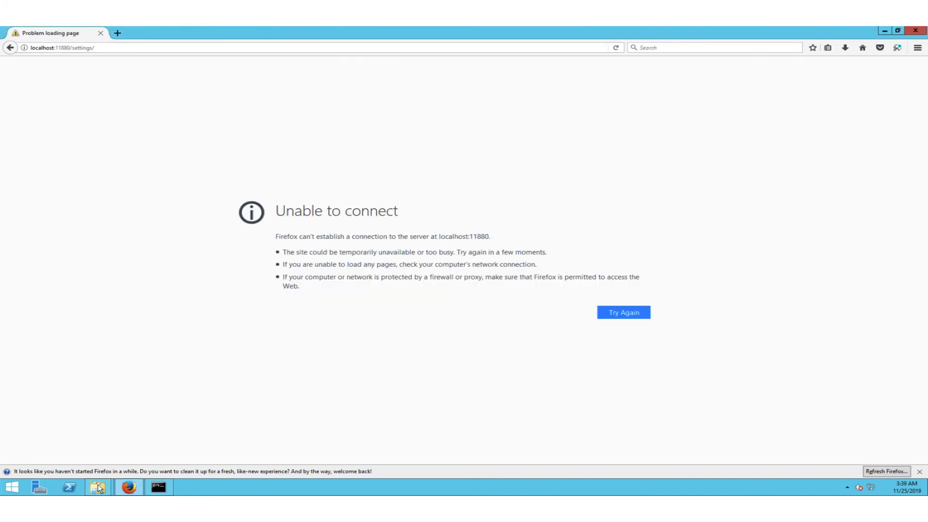
Step: Return to the JSCAPE MFT Server folder and run the start_service batch file
mouse_move(99, 488)
click(172, 443)
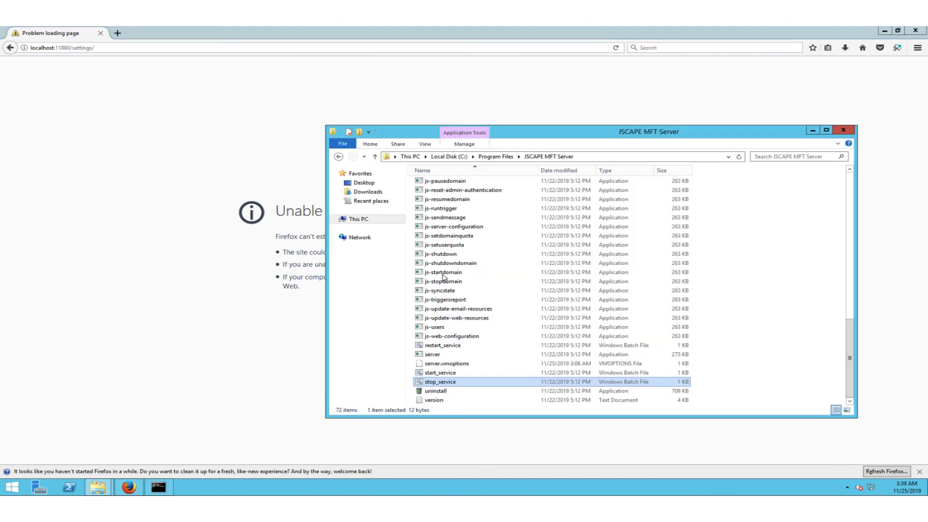
click(420, 375)
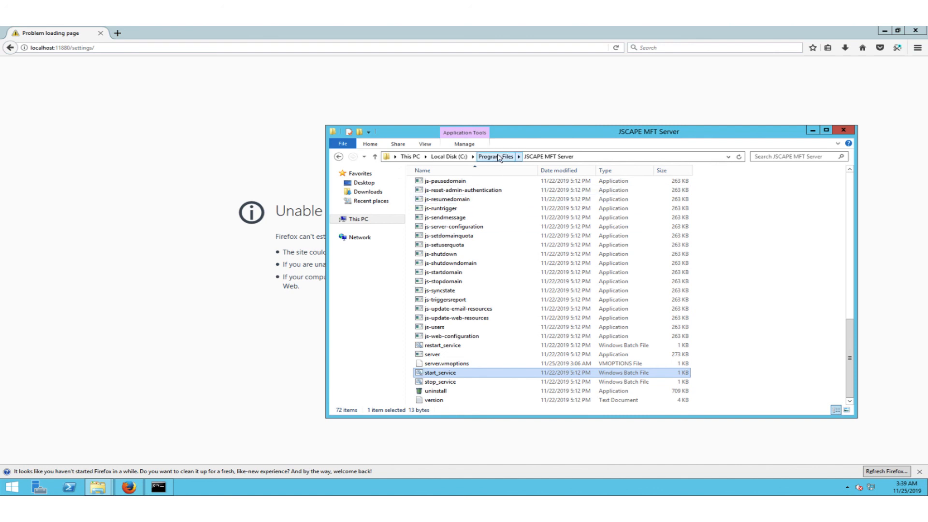
Step: Open the server0 log in JSCAPE MFT Server's var\log folder and examine the JRE and JVM versions of the latest startup
click(500, 158)
double_click(438, 225)
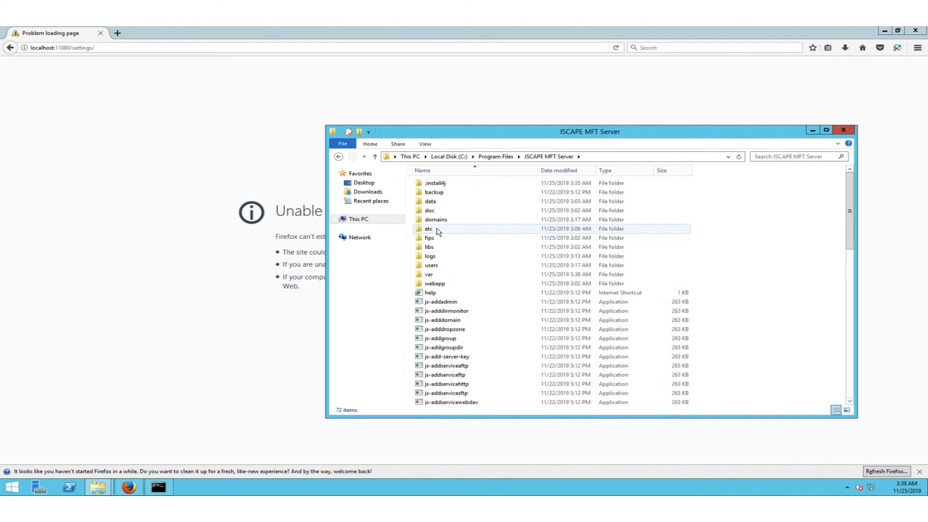
double_click(429, 275)
double_click(430, 192)
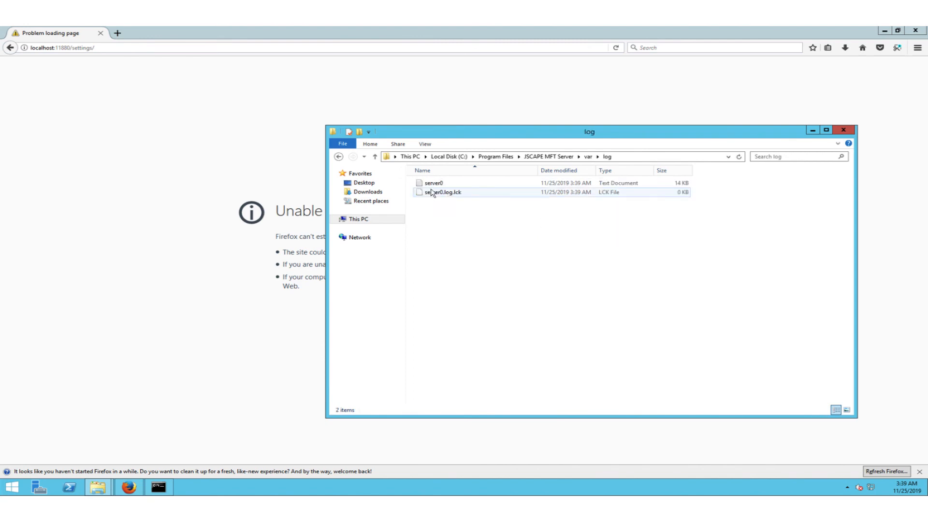
double_click(438, 182)
drag(811, 140, 810, 348)
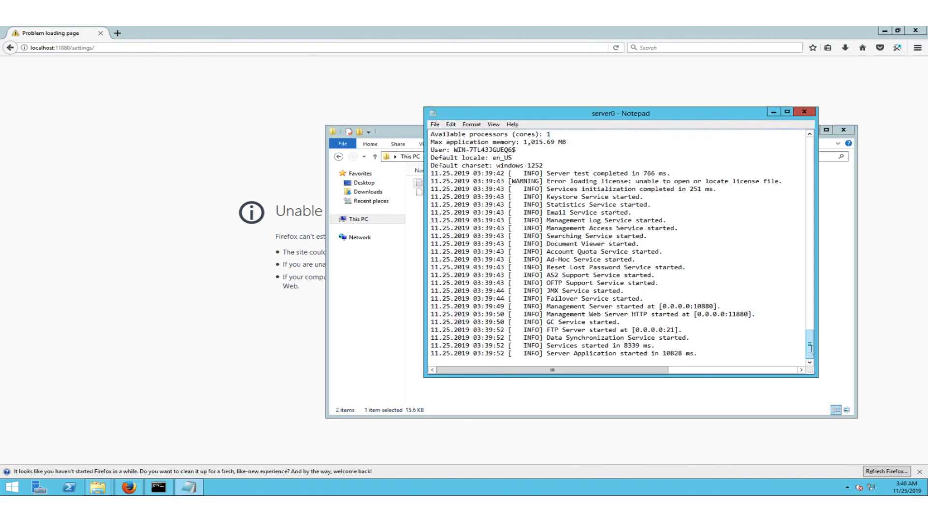
drag(810, 344, 811, 339)
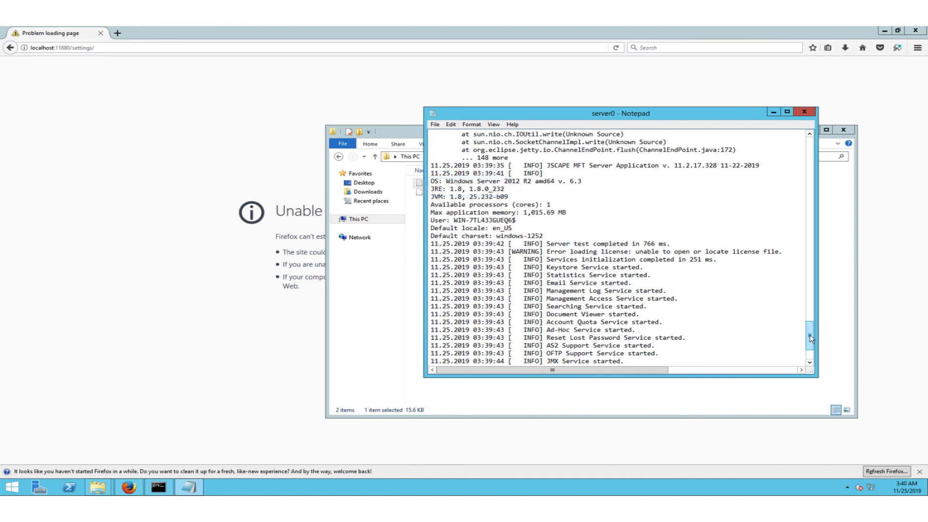
Step: Reconnect to the JSCAPE MFT Server web page in the browser and log in with the admin account
click(222, 137)
click(616, 313)
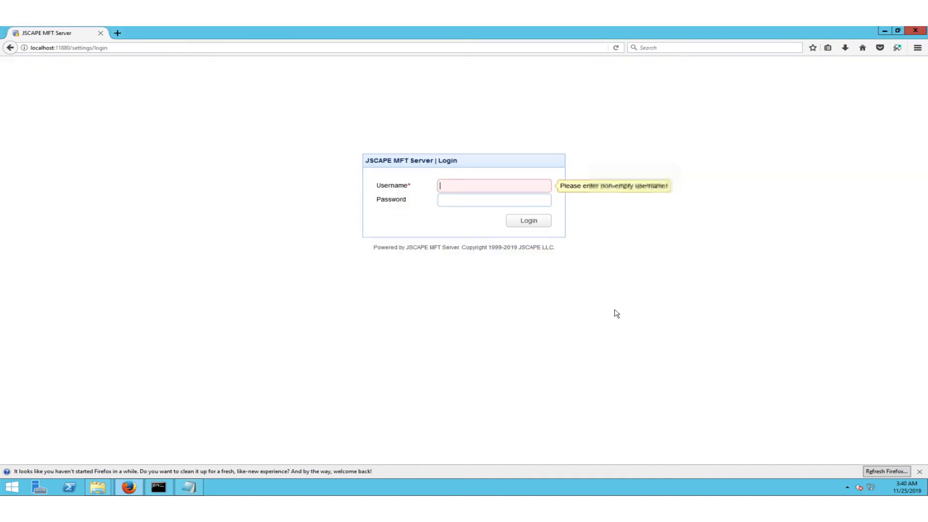
click(528, 221)
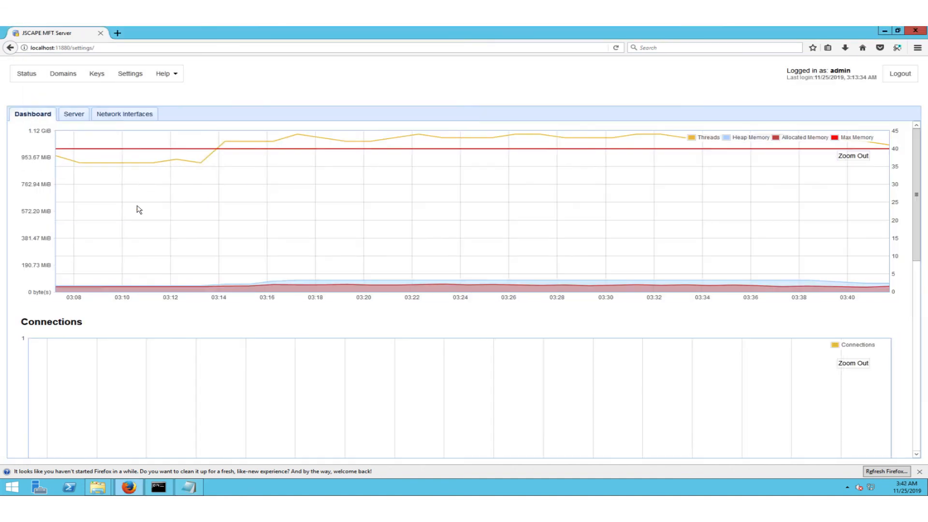
Step: Open Programs and Features and uninstall Java SE Development Kit 8 Update 151 (64-bit), confirming the removal
right_click(12, 487)
click(58, 435)
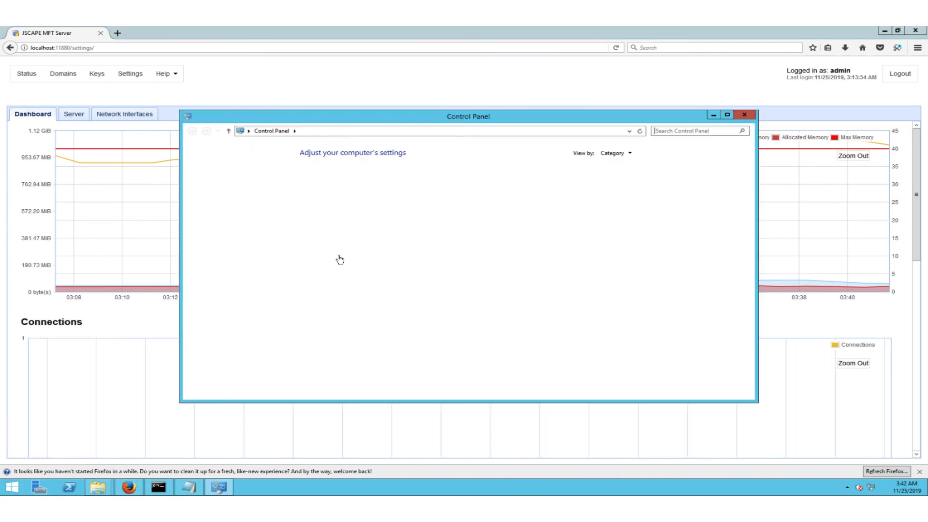
click(365, 263)
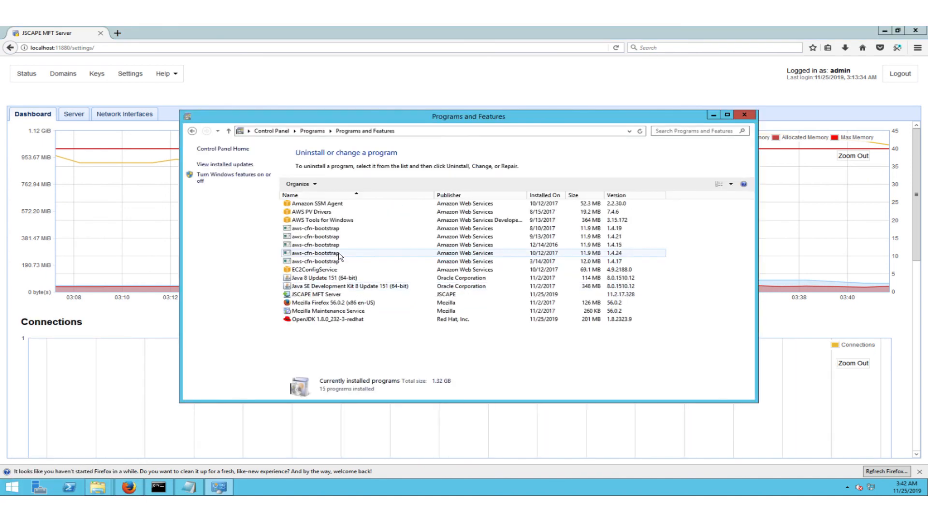
click(329, 287)
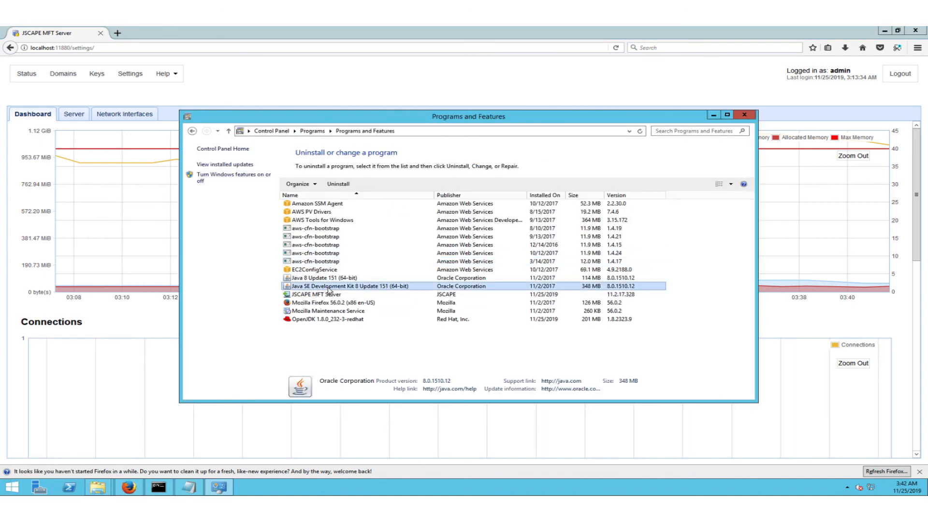
right_click(278, 288)
click(299, 293)
click(528, 257)
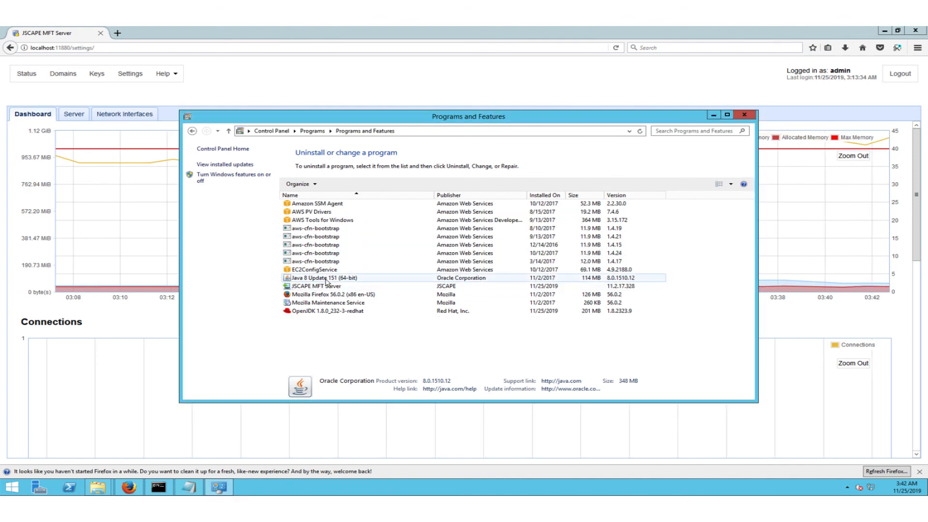
Step: Uninstall Java 8 Update 151 (64-bit) from the installed programs and confirm the removal
click(327, 280)
right_click(325, 280)
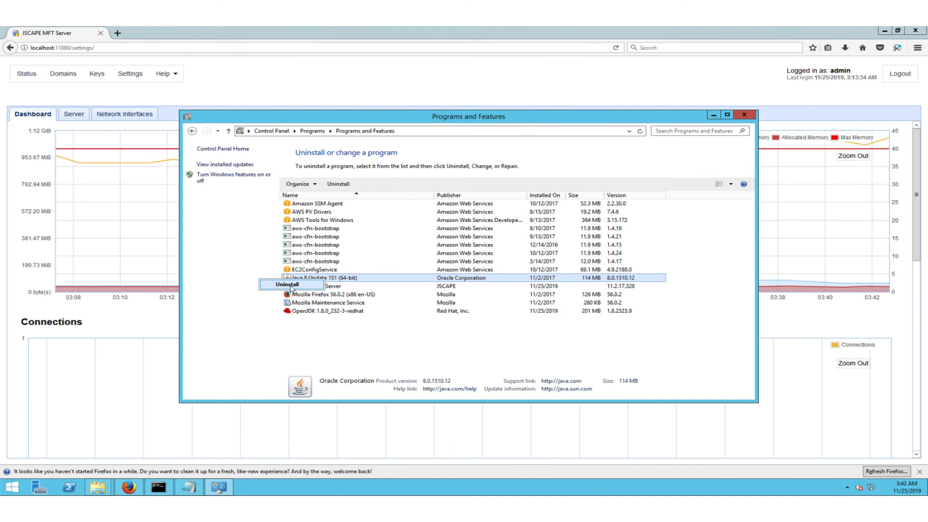
click(288, 285)
click(509, 256)
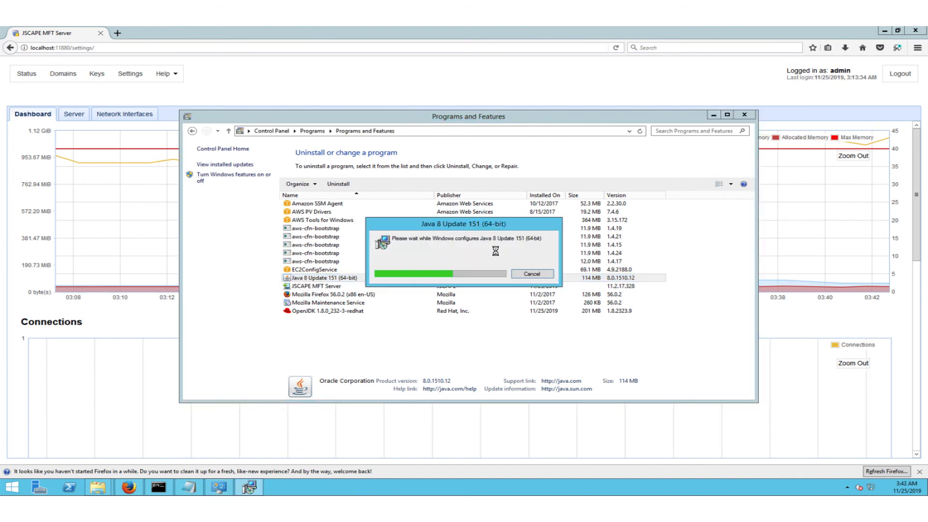